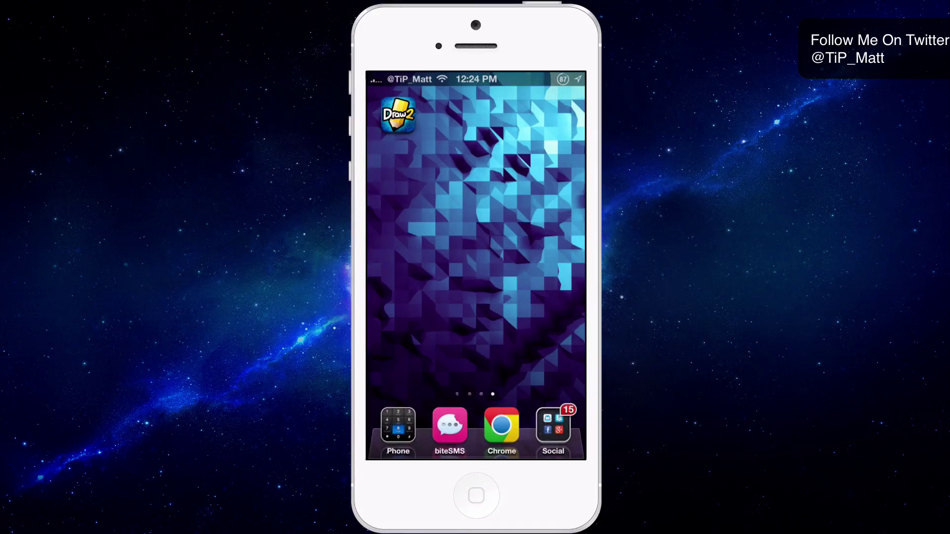
# Launch Draw Something 2 and switch to the Gallery tab to see its intro notice
pyautogui.click(398, 115)
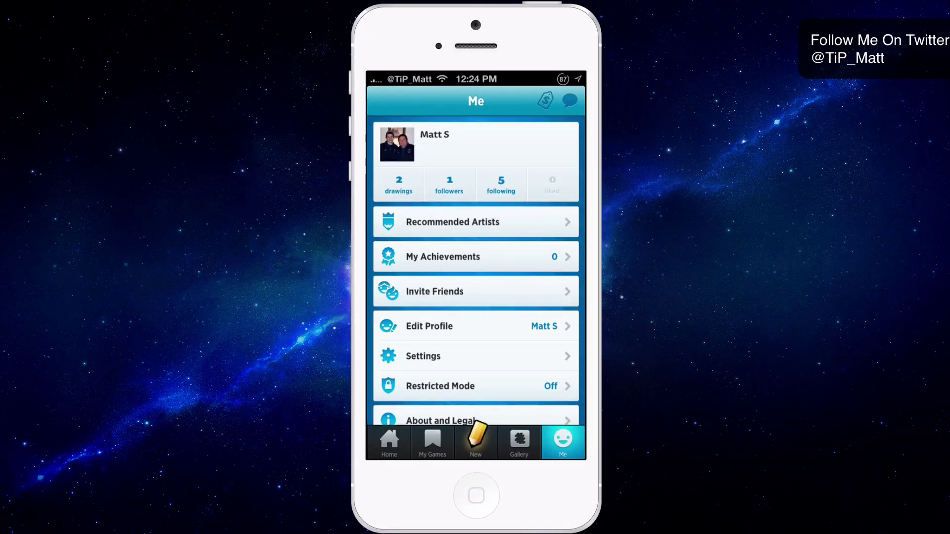
pyautogui.scroll(-2, 475, 297)
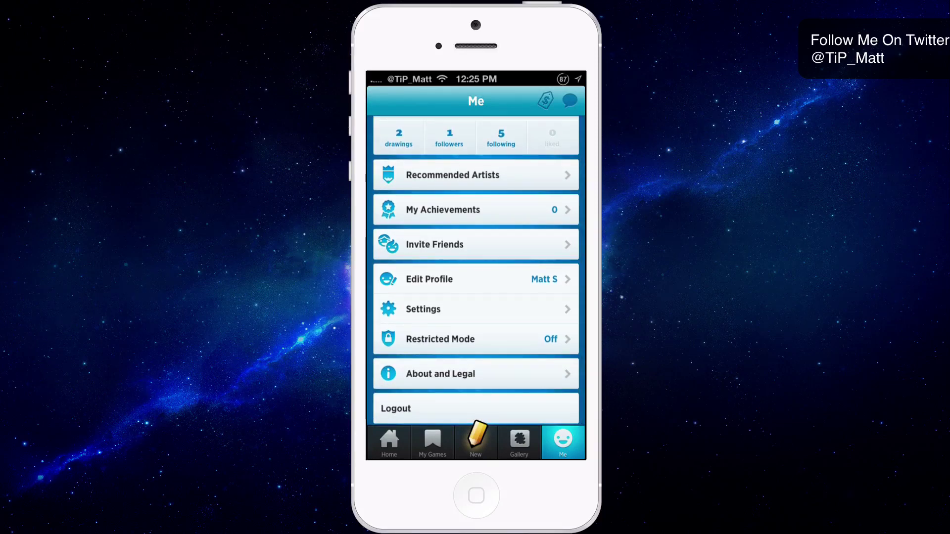
pyautogui.click(519, 442)
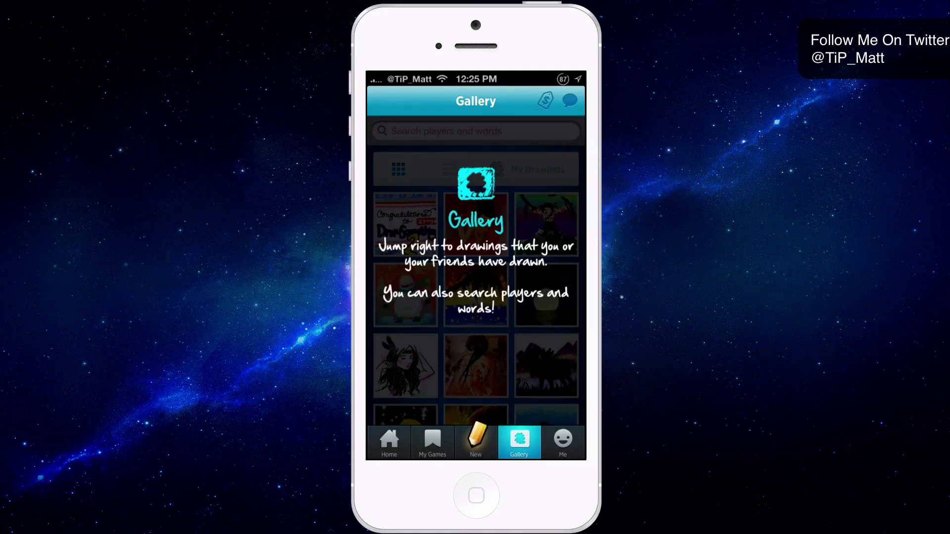
# Dismiss the Gallery notice, view the Pocahontas drawing, then return to the gallery grid
pyautogui.click(475, 282)
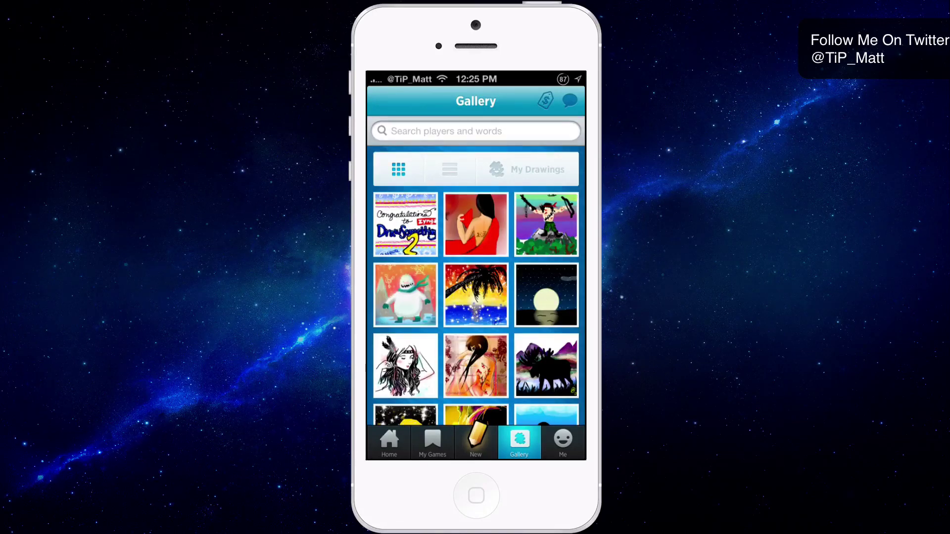
pyautogui.click(406, 367)
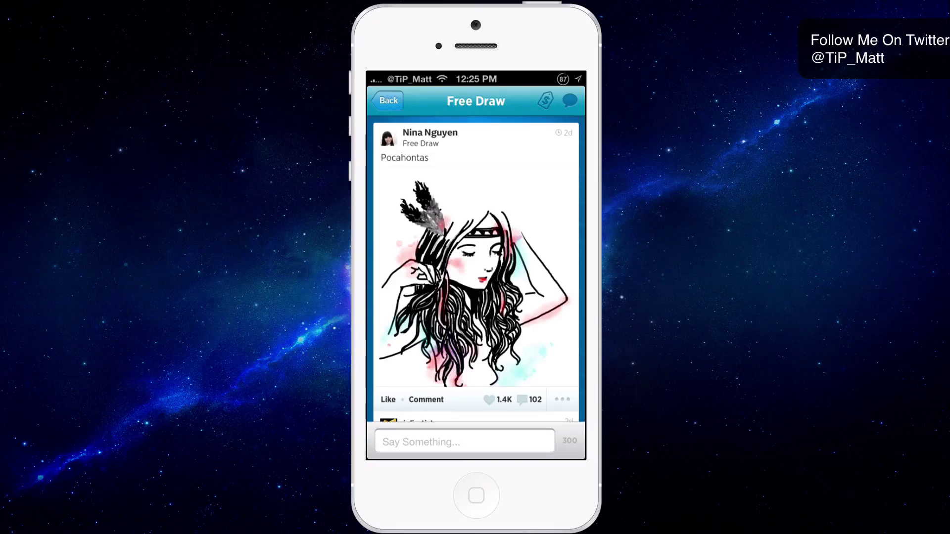
pyautogui.click(388, 100)
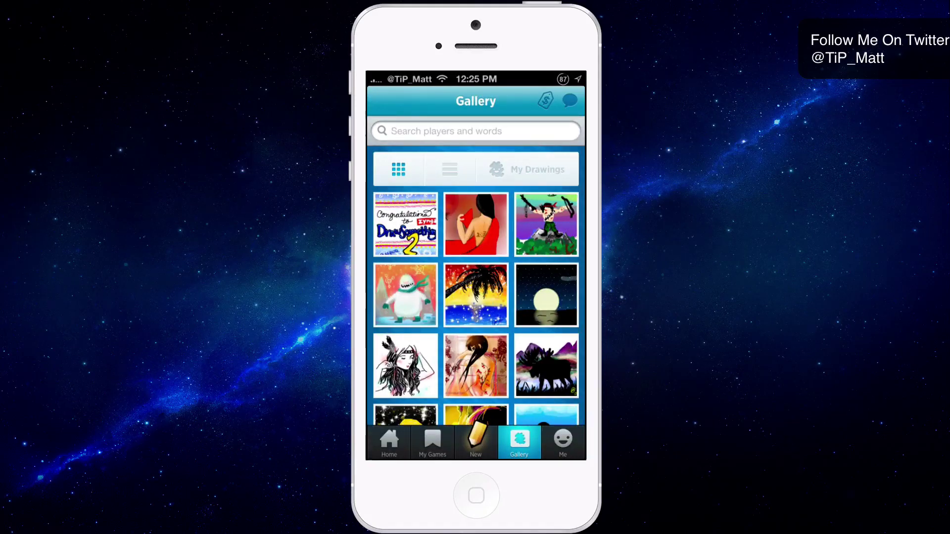
# Glance at My Games, then show the Home feed with its notices and the empty Chats dismissed
pyautogui.click(432, 443)
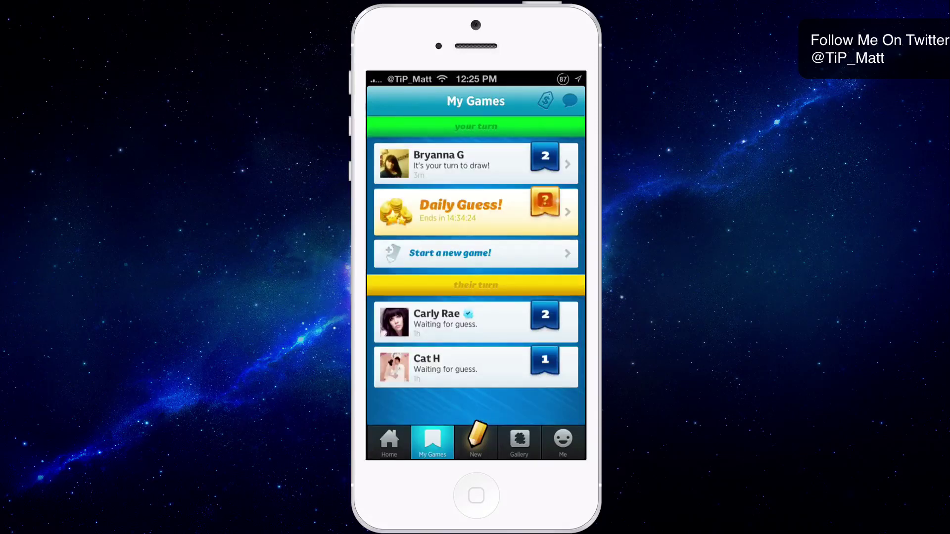
pyautogui.click(389, 443)
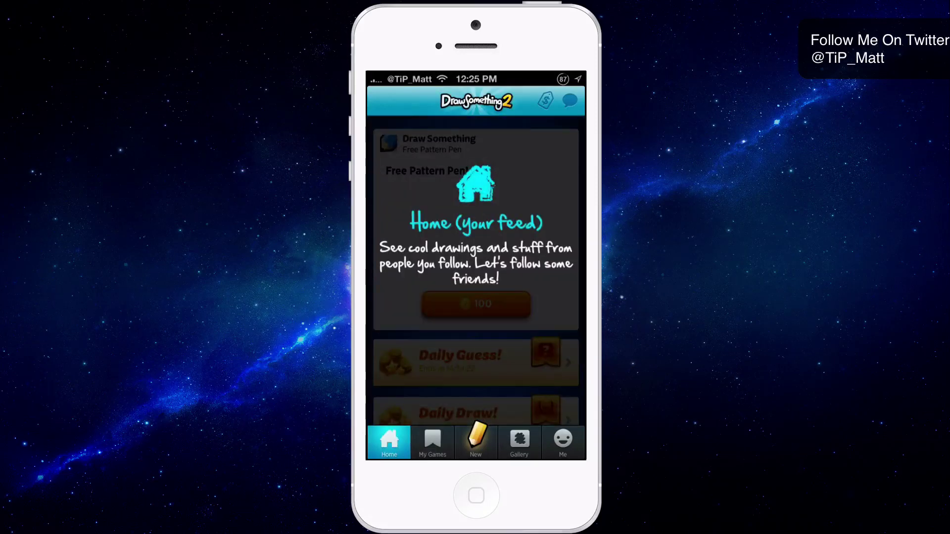
pyautogui.click(475, 245)
pyautogui.click(387, 100)
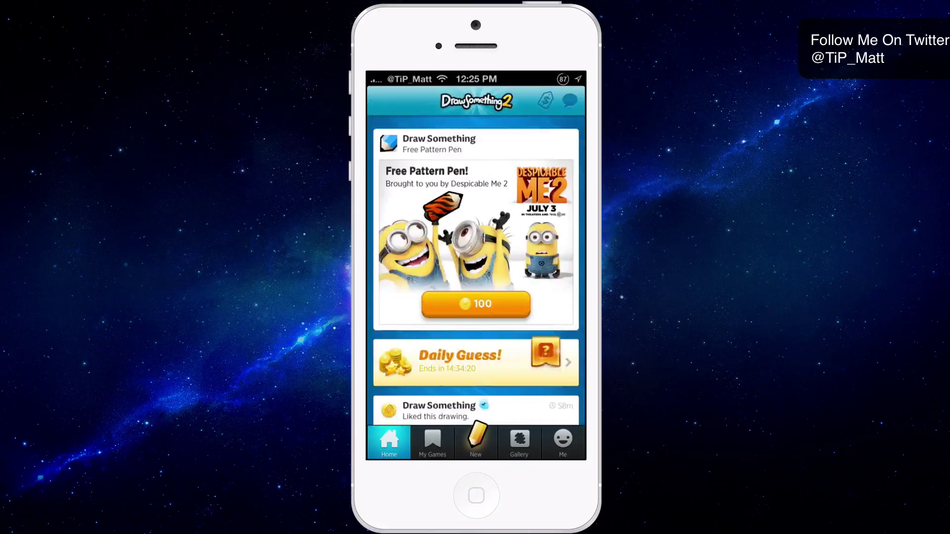
pyautogui.scroll(-10, 475, 268)
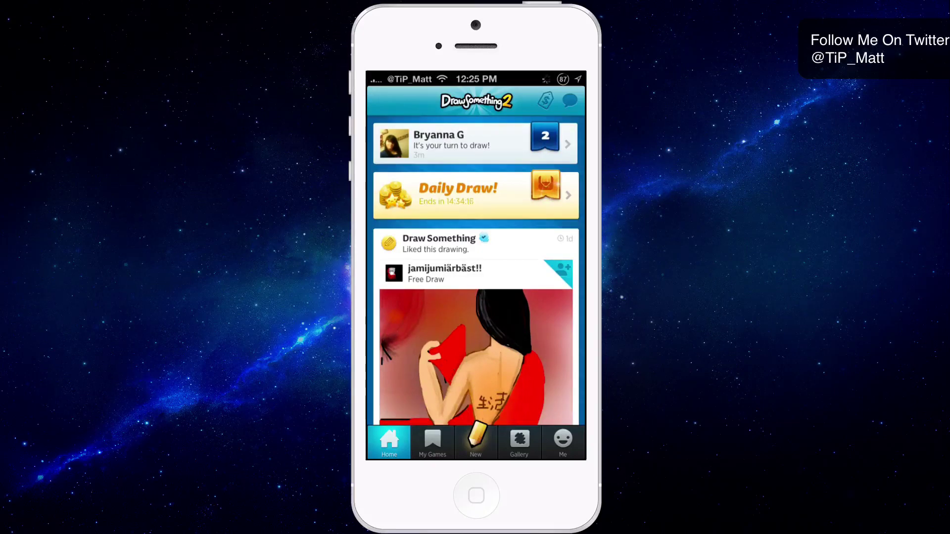
pyautogui.scroll(-5, 475, 267)
pyautogui.scroll(-3, 475, 267)
pyautogui.scroll(-3, 475, 267)
pyautogui.scroll(3, 475, 268)
pyautogui.scroll(10, 475, 267)
pyautogui.scroll(5, 475, 268)
pyautogui.click(570, 101)
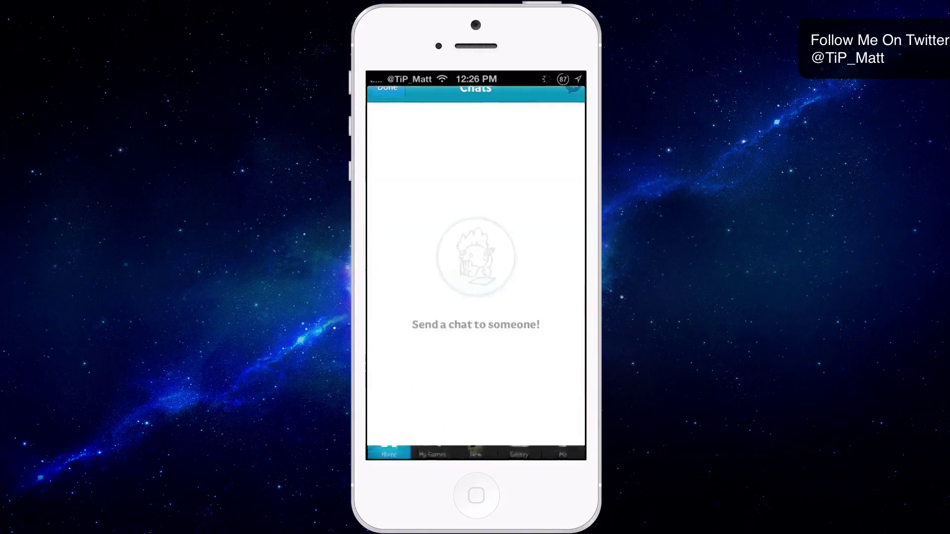
pyautogui.click(388, 101)
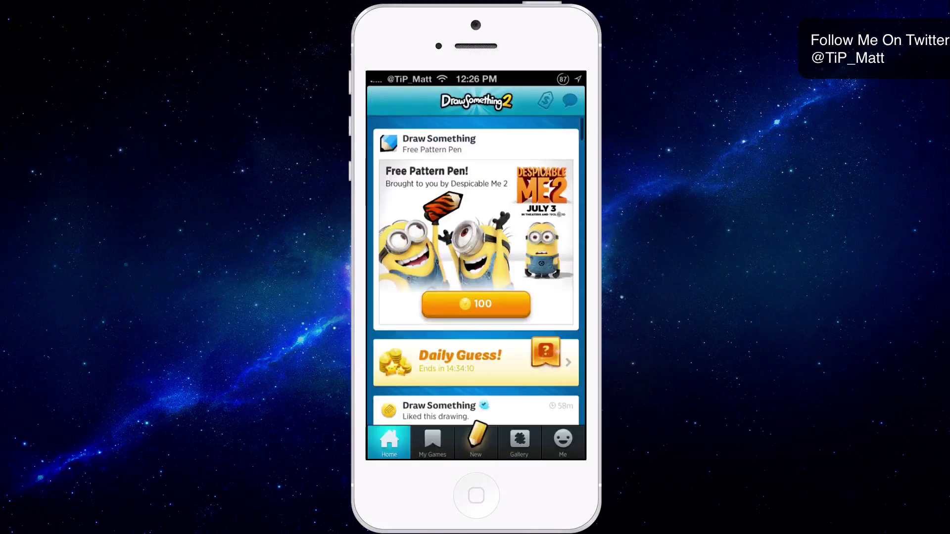
pyautogui.click(548, 101)
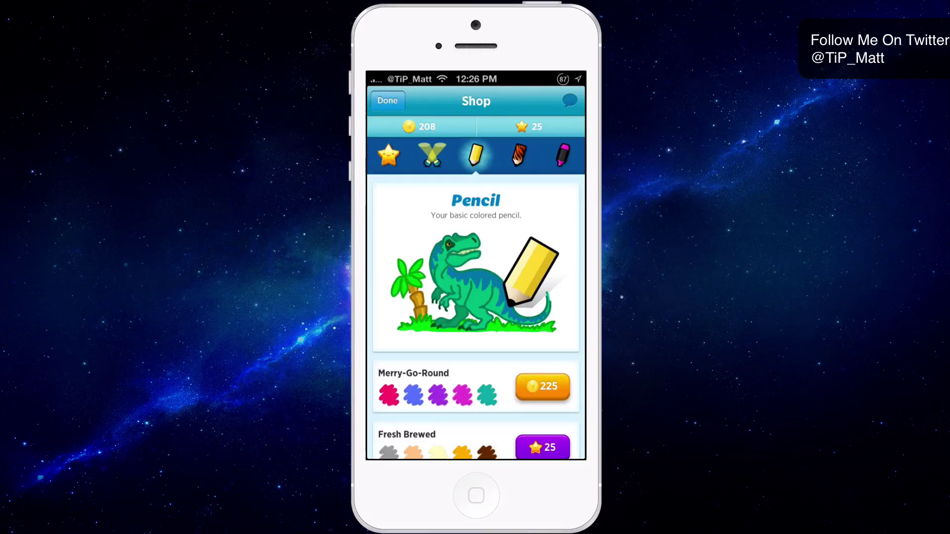
pyautogui.scroll(-3, 476, 316)
pyautogui.scroll(-3, 476, 317)
pyautogui.scroll(-3, 476, 316)
pyautogui.scroll(-3, 475, 317)
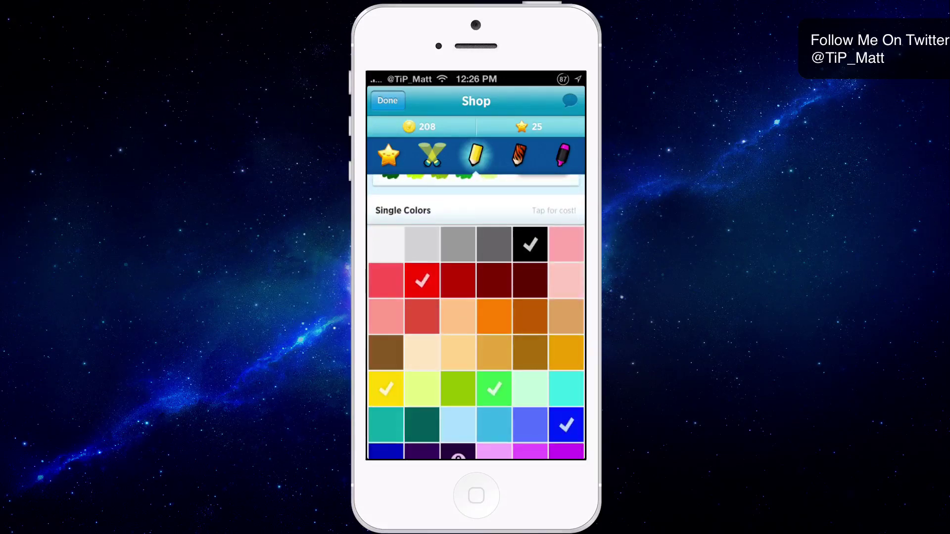
pyautogui.scroll(-2, 475, 317)
pyautogui.scroll(10, 476, 316)
pyautogui.scroll(5, 475, 317)
pyautogui.hscroll(2, 475, 154)
pyautogui.hscroll(2, 476, 155)
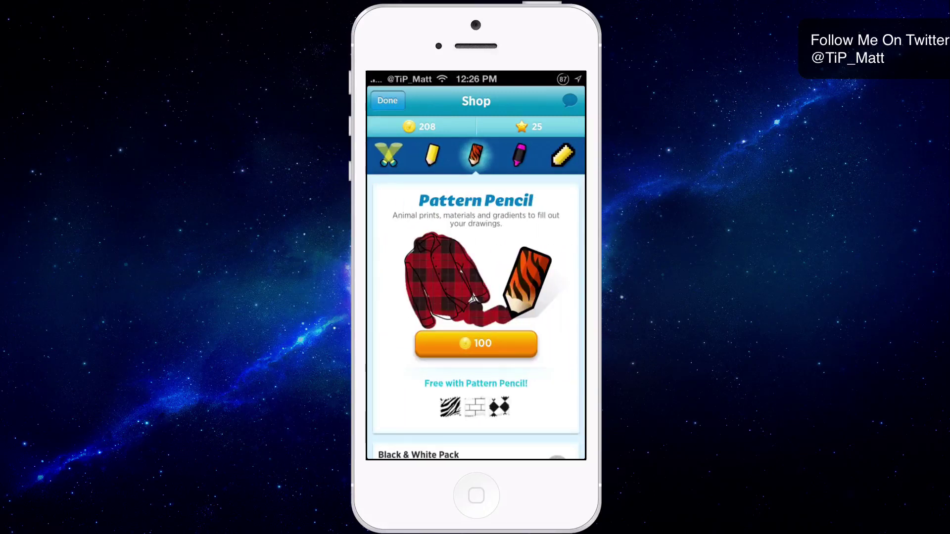
pyautogui.hscroll(2, 476, 154)
pyautogui.hscroll(2, 475, 154)
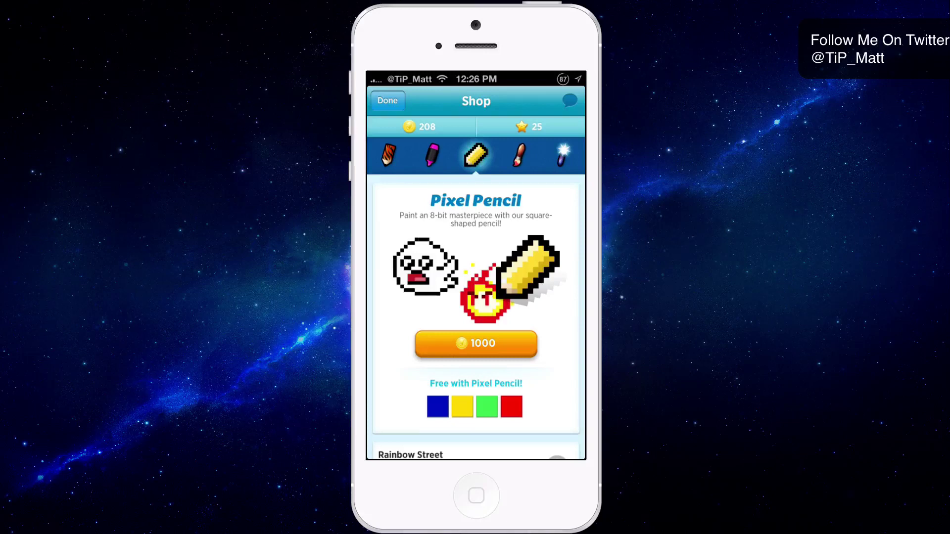
pyautogui.click(387, 100)
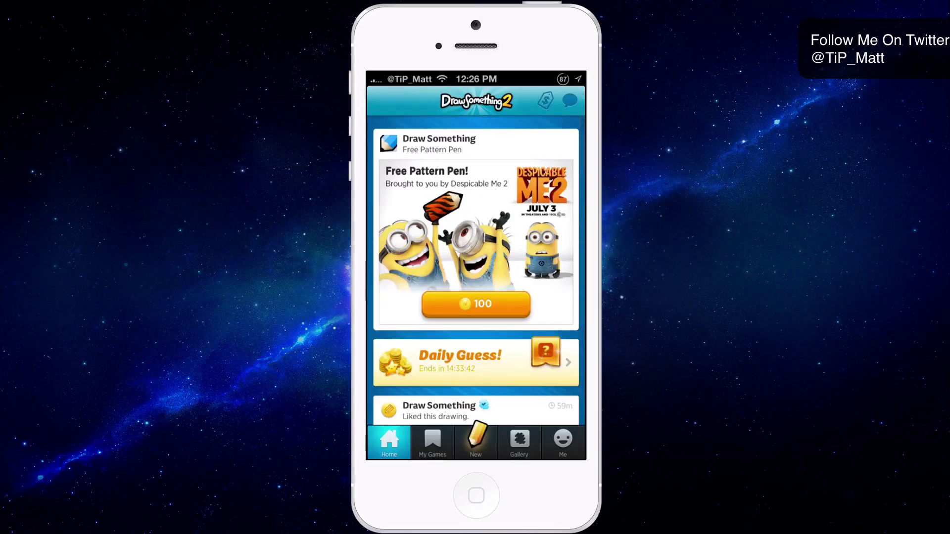
pyautogui.click(476, 442)
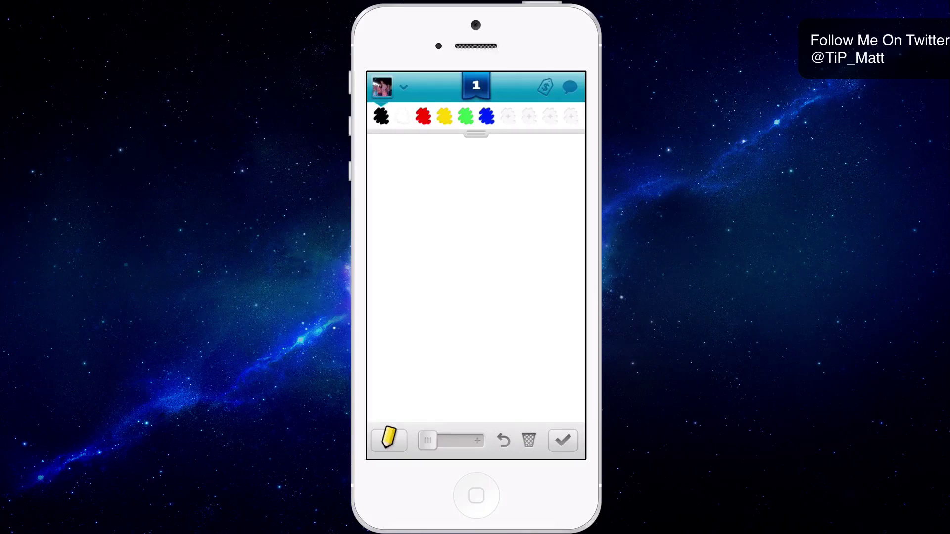
pyautogui.moveTo(429, 440); pyautogui.dragTo(447, 440)
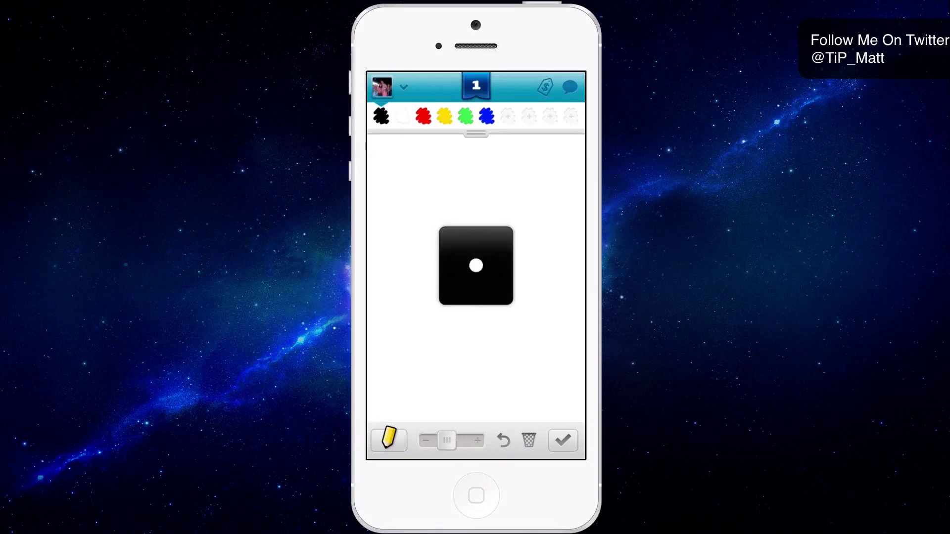
pyautogui.click(388, 440)
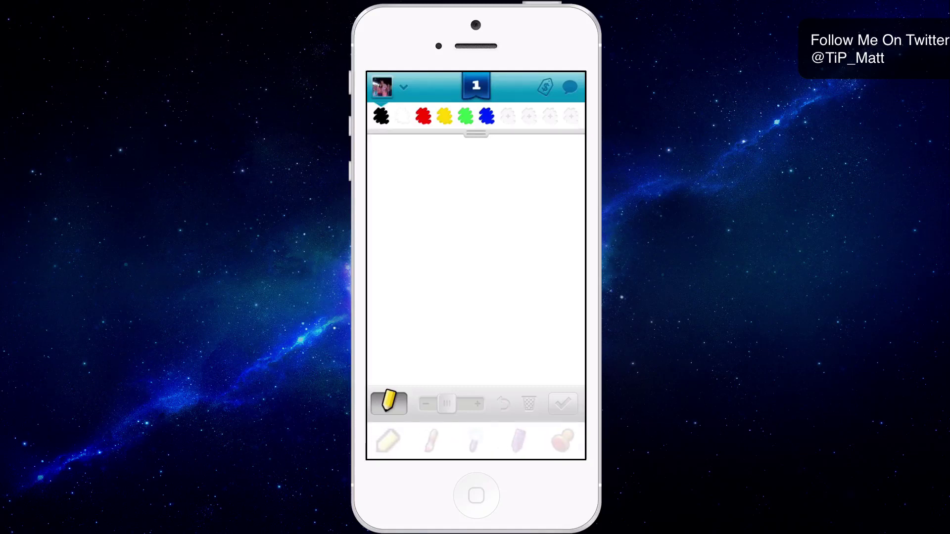
pyautogui.click(388, 403)
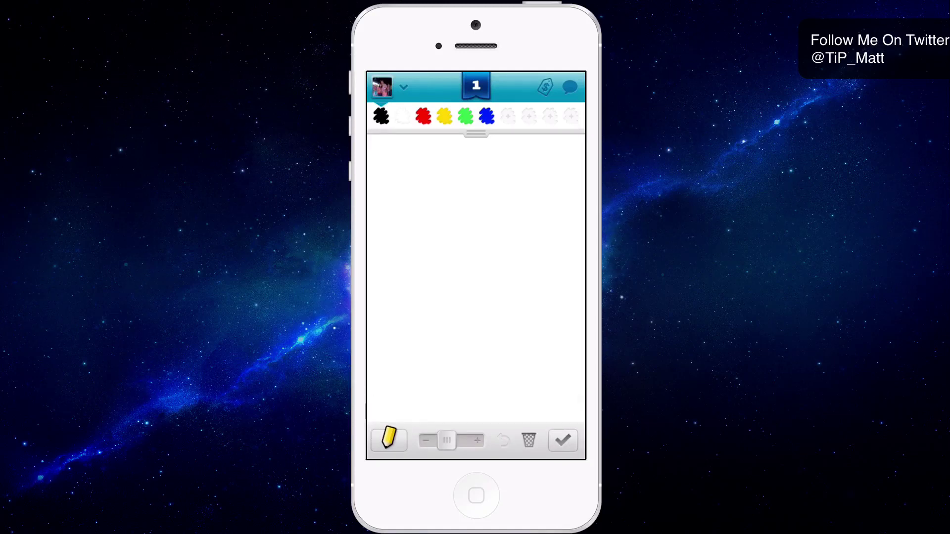
pyautogui.click(508, 116)
pyautogui.click(387, 86)
pyautogui.moveTo(475, 133)
pyautogui.mouseDown()
pyautogui.moveTo(475, 247)
pyautogui.moveTo(476, 134)
pyautogui.mouseUp()
# Fill the Casper canvas with black using the largest brush size
pyautogui.moveTo(446, 440); pyautogui.dragTo(475, 440)
pyautogui.moveTo(545, 223); pyautogui.dragTo(546, 296)
pyautogui.moveTo(546, 334)
pyautogui.mouseDown()
pyautogui.moveTo(535, 171)
pyautogui.moveTo(527, 401)
pyautogui.mouseUp()
pyautogui.moveTo(475, 148); pyautogui.dragTo(438, 371)
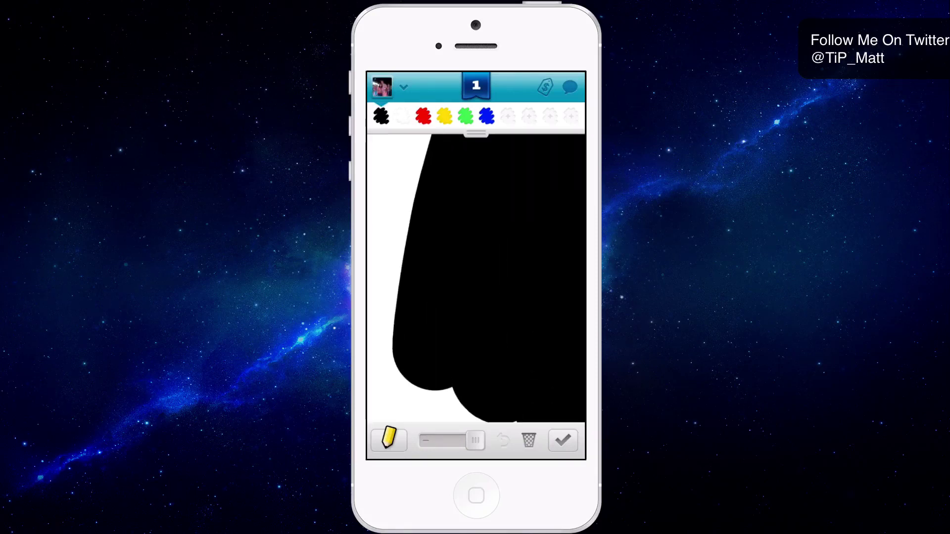
pyautogui.moveTo(397, 141)
pyautogui.mouseDown()
pyautogui.moveTo(382, 312)
pyautogui.moveTo(423, 416)
pyautogui.moveTo(486, 419)
pyautogui.mouseUp()
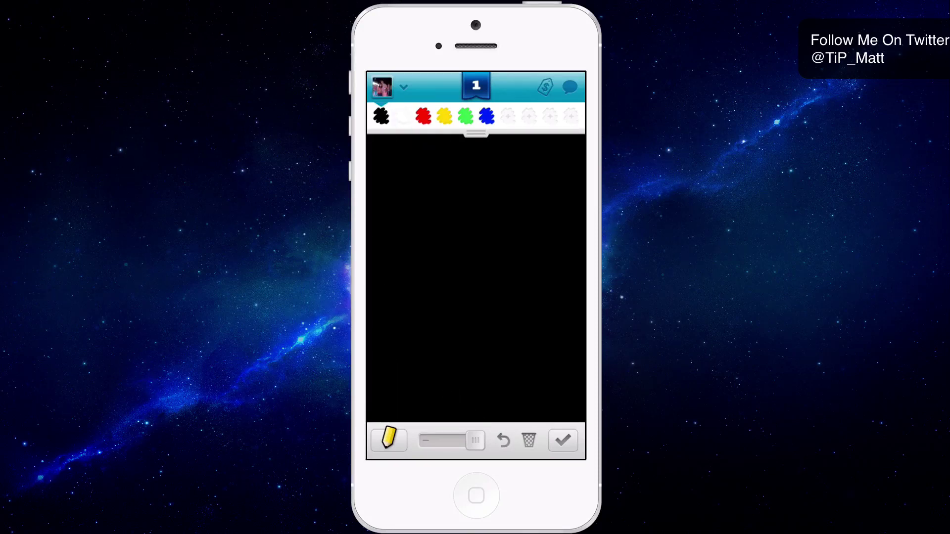
# Paint a white ghost head and body near the top of the canvas
pyautogui.click(402, 116)
pyautogui.moveTo(475, 440); pyautogui.dragTo(455, 440)
pyautogui.moveTo(483, 194)
pyautogui.mouseDown()
pyautogui.moveTo(460, 223)
pyautogui.moveTo(494, 230)
pyautogui.moveTo(475, 247)
pyautogui.mouseUp()
pyautogui.moveTo(509, 204); pyautogui.dragTo(459, 246)
pyautogui.moveTo(490, 192)
pyautogui.mouseDown()
pyautogui.moveTo(475, 253)
pyautogui.moveTo(439, 222)
pyautogui.mouseUp()
pyautogui.moveTo(512, 210)
pyautogui.mouseDown()
pyautogui.moveTo(456, 195)
pyautogui.moveTo(487, 173)
pyautogui.mouseUp()
pyautogui.moveTo(512, 236)
pyautogui.mouseDown()
pyautogui.moveTo(546, 263)
pyautogui.moveTo(539, 212)
pyautogui.moveTo(575, 271)
pyautogui.moveTo(568, 223)
pyautogui.moveTo(579, 233)
pyautogui.mouseUp()
pyautogui.moveTo(546, 271); pyautogui.dragTo(558, 271)
pyautogui.moveTo(582, 239); pyautogui.dragTo(582, 257)
pyautogui.moveTo(574, 217); pyautogui.dragTo(584, 232)
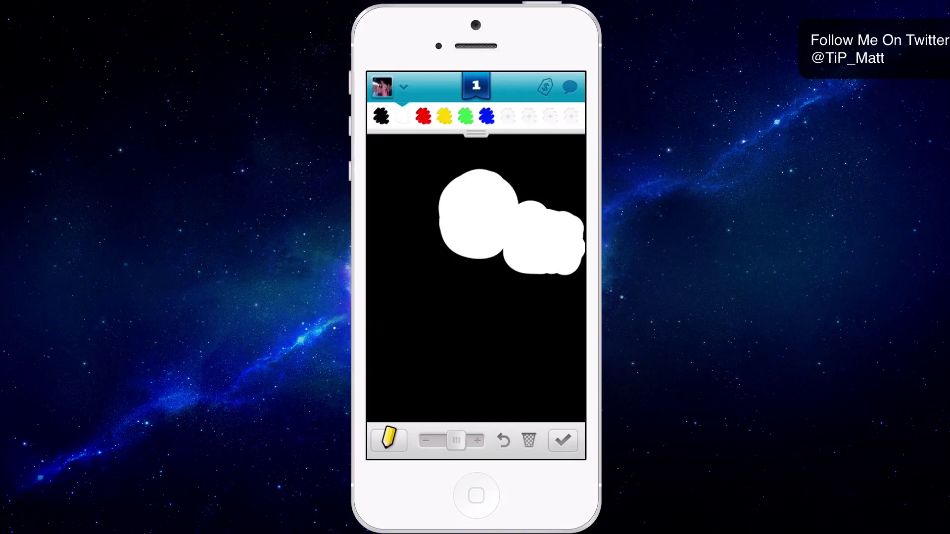
# Dot two blue eyes on the ghost with a small brush
pyautogui.click(486, 115)
pyautogui.moveTo(455, 440); pyautogui.dragTo(437, 440)
pyautogui.click(463, 204)
pyautogui.click(486, 209)
# Write 'Ghost' in blue below the ghost, undoing a stray stroke
pyautogui.moveTo(413, 318)
pyautogui.mouseDown()
pyautogui.moveTo(382, 332)
pyautogui.moveTo(413, 376)
pyautogui.moveTo(391, 356)
pyautogui.mouseUp()
pyautogui.moveTo(442, 325)
pyautogui.mouseDown()
pyautogui.moveTo(441, 375)
pyautogui.moveTo(466, 377)
pyautogui.moveTo(464, 355)
pyautogui.moveTo(487, 383)
pyautogui.moveTo(499, 346)
pyautogui.moveTo(521, 386)
pyautogui.mouseUp()
pyautogui.moveTo(553, 328)
pyautogui.mouseDown()
pyautogui.moveTo(551, 387)
pyautogui.moveTo(570, 356)
pyautogui.moveTo(572, 389)
pyautogui.mouseUp()
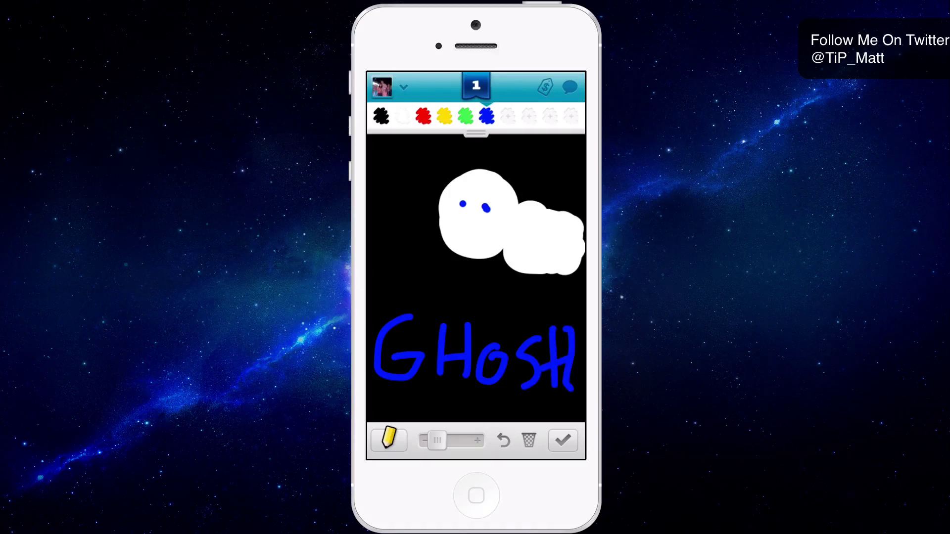
pyautogui.click(503, 440)
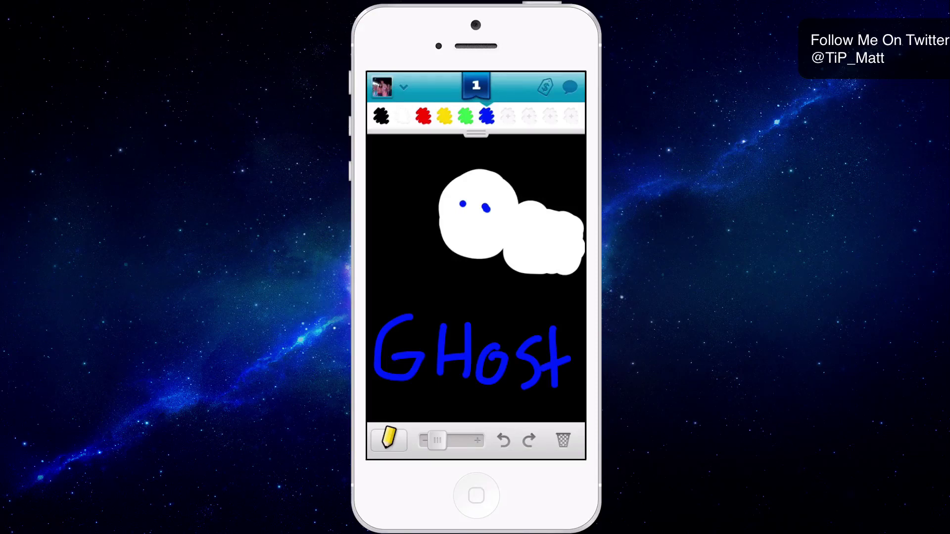
pyautogui.click(562, 371)
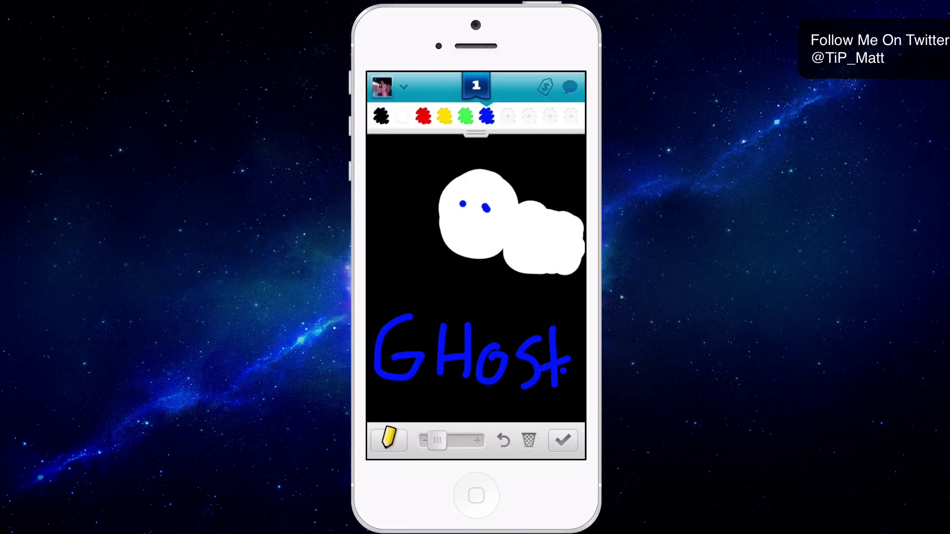
# Confirm the ghost drawing is finished and caption it 'Boo!'
pyautogui.click(563, 440)
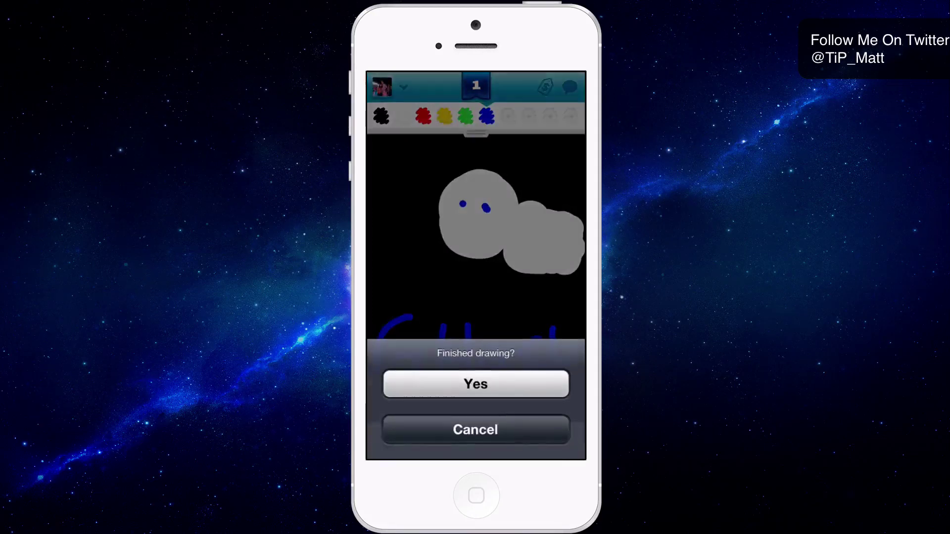
pyautogui.click(475, 384)
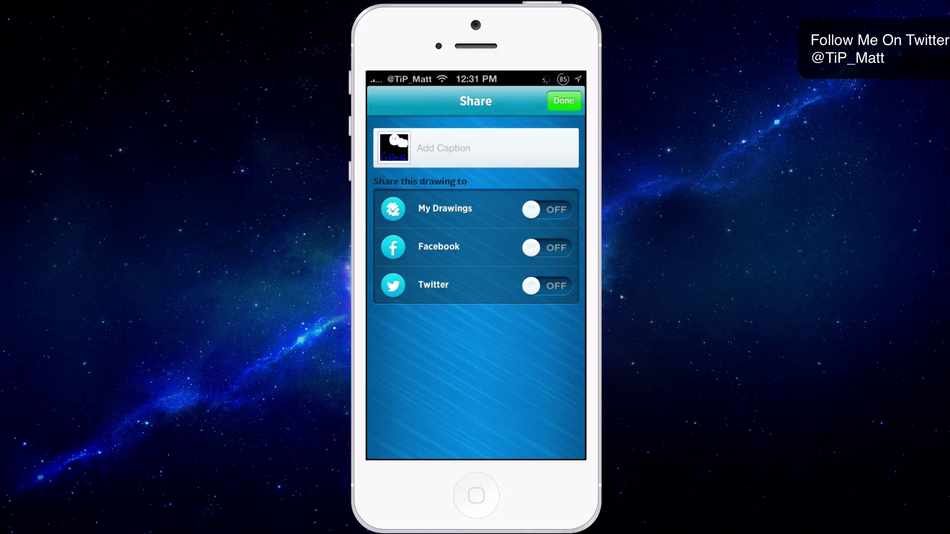
pyautogui.click(475, 147)
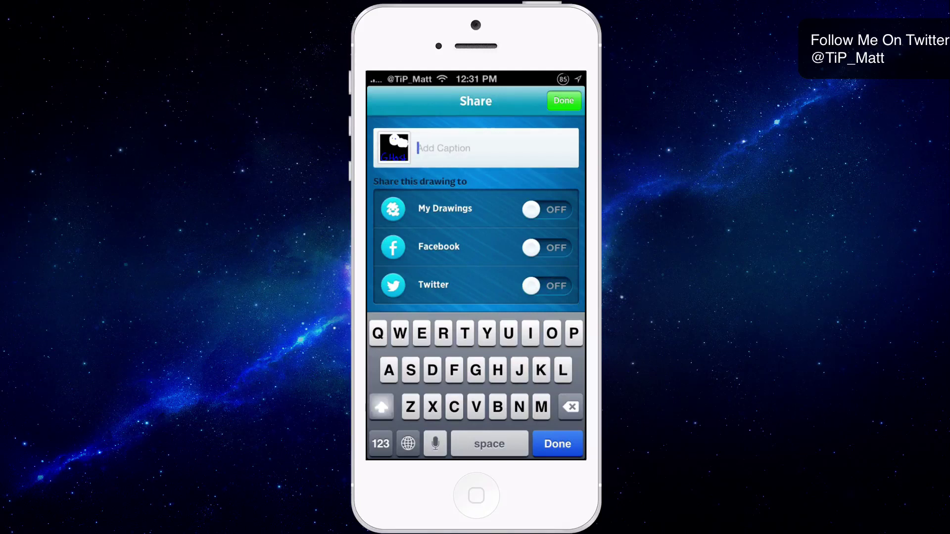
pyautogui.write('Boo')
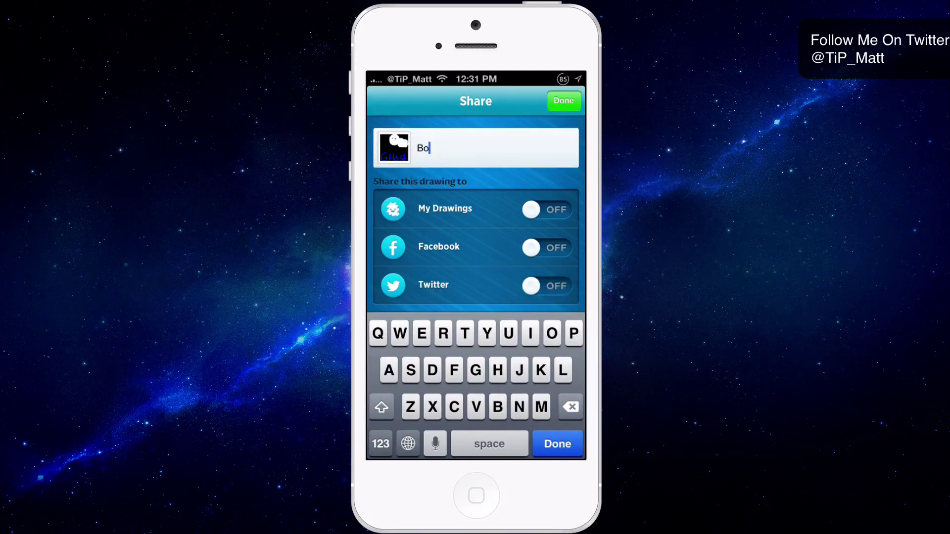
pyautogui.click(380, 443)
pyautogui.write('!')
# Share the captioned drawing to My Drawings and Facebook
pyautogui.click(546, 209)
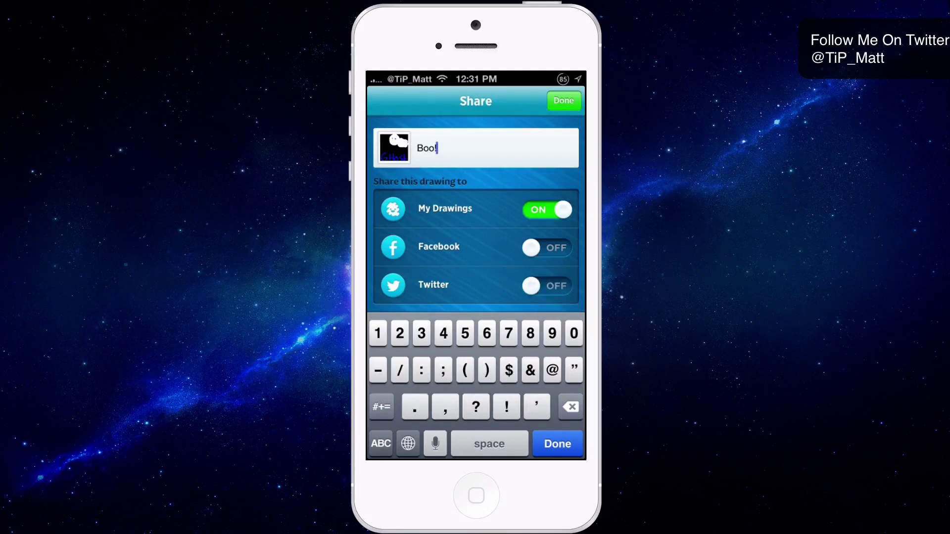
pyautogui.click(546, 247)
pyautogui.click(563, 100)
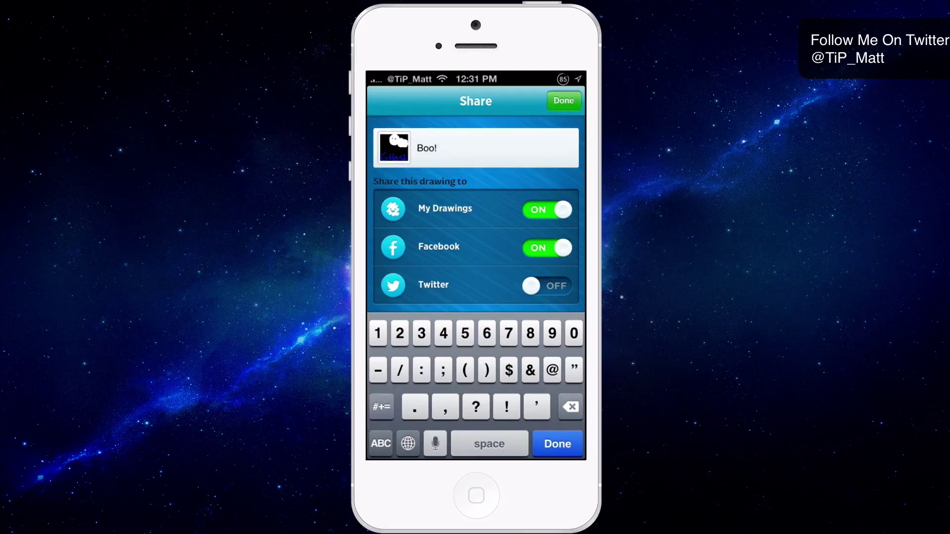
pyautogui.scroll(-5, 475, 267)
pyautogui.scroll(-1, 476, 267)
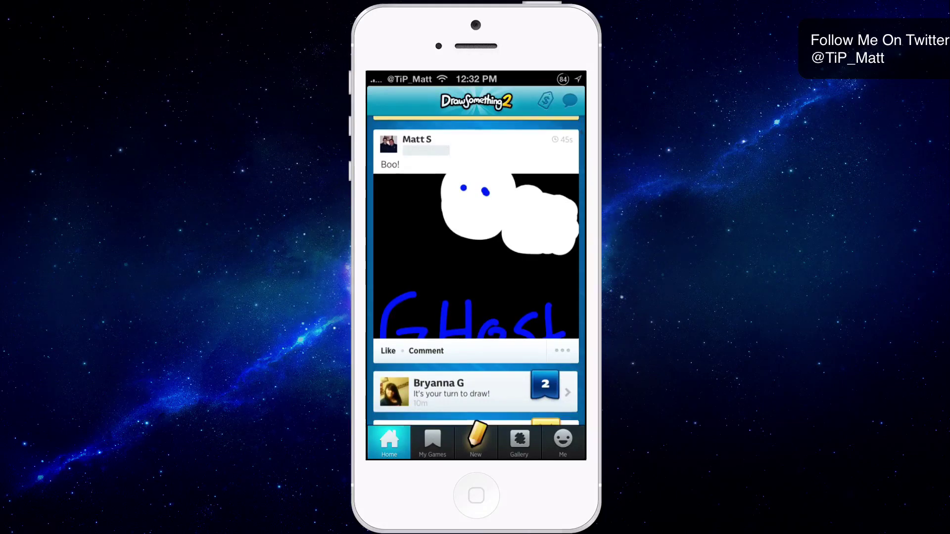